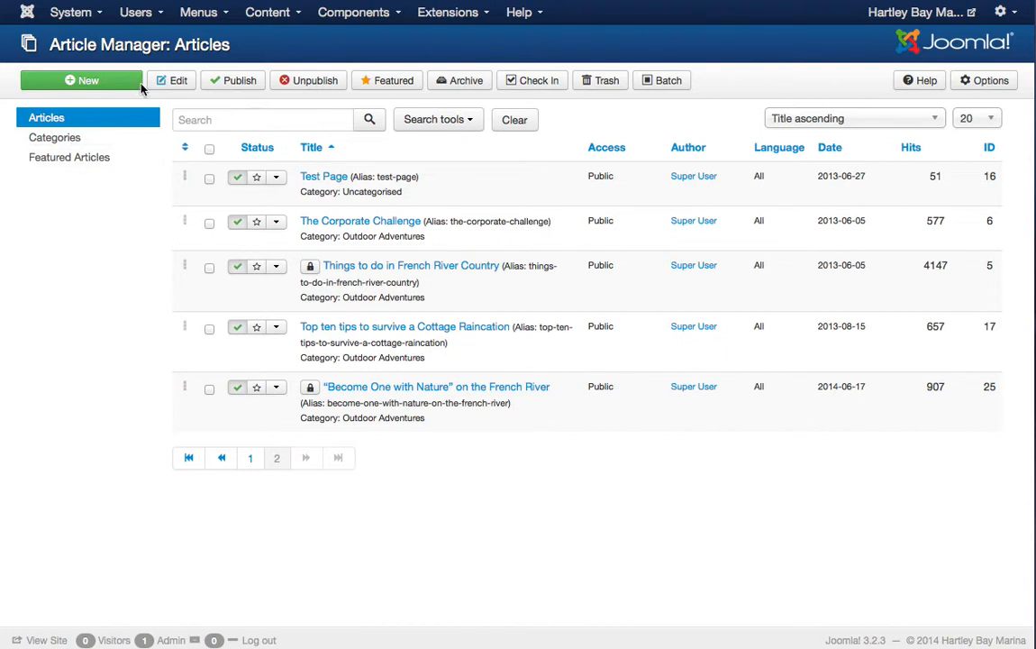
Go to the Control Panel and open the Article Manager from there.
click(81, 16)
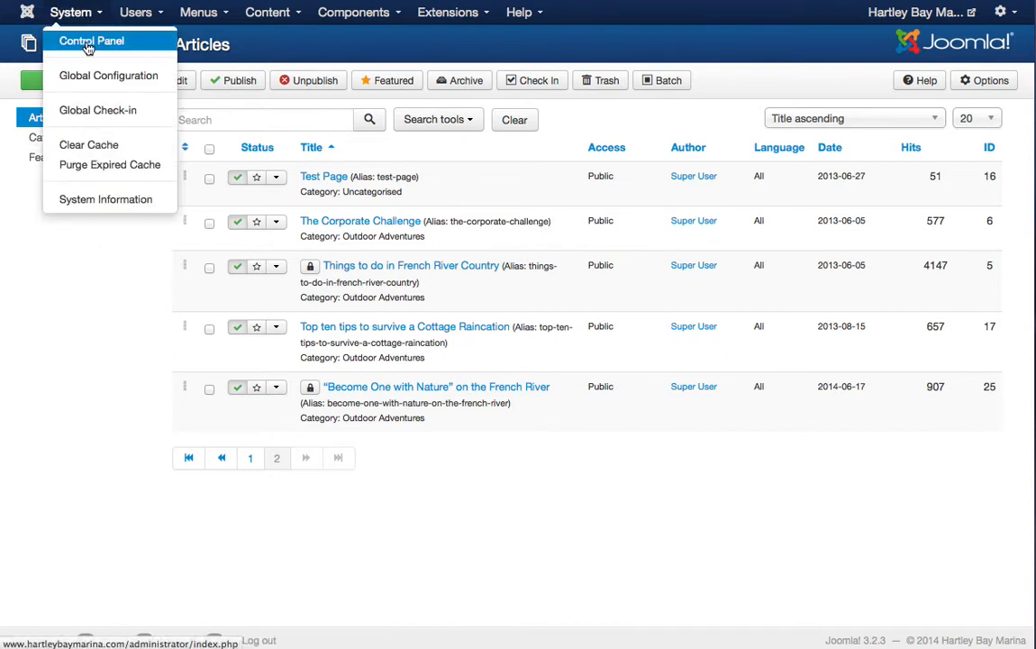
click(84, 42)
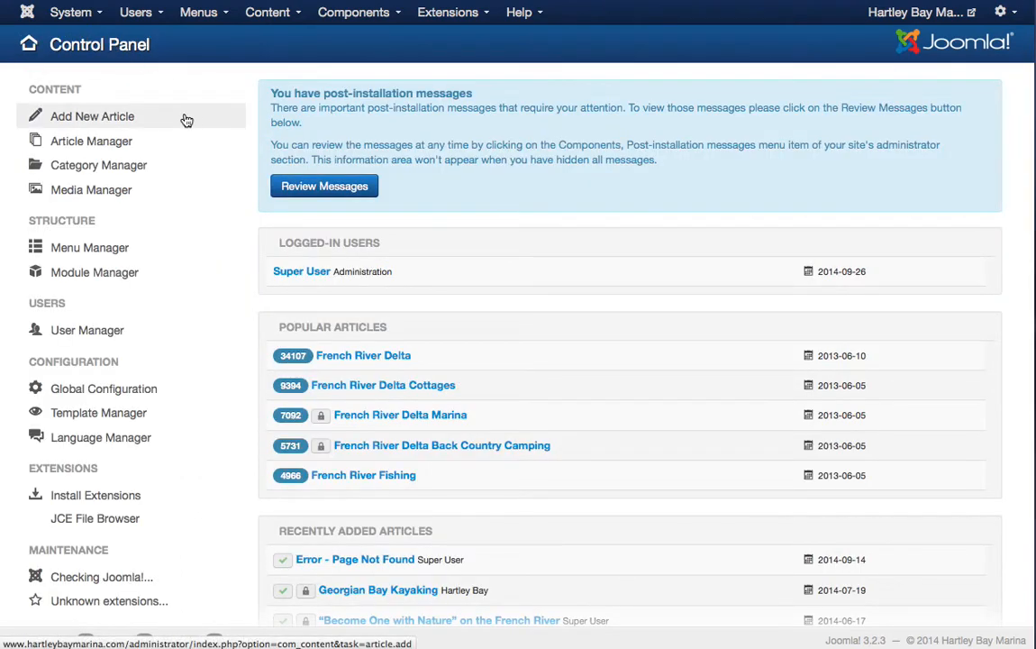
click(98, 147)
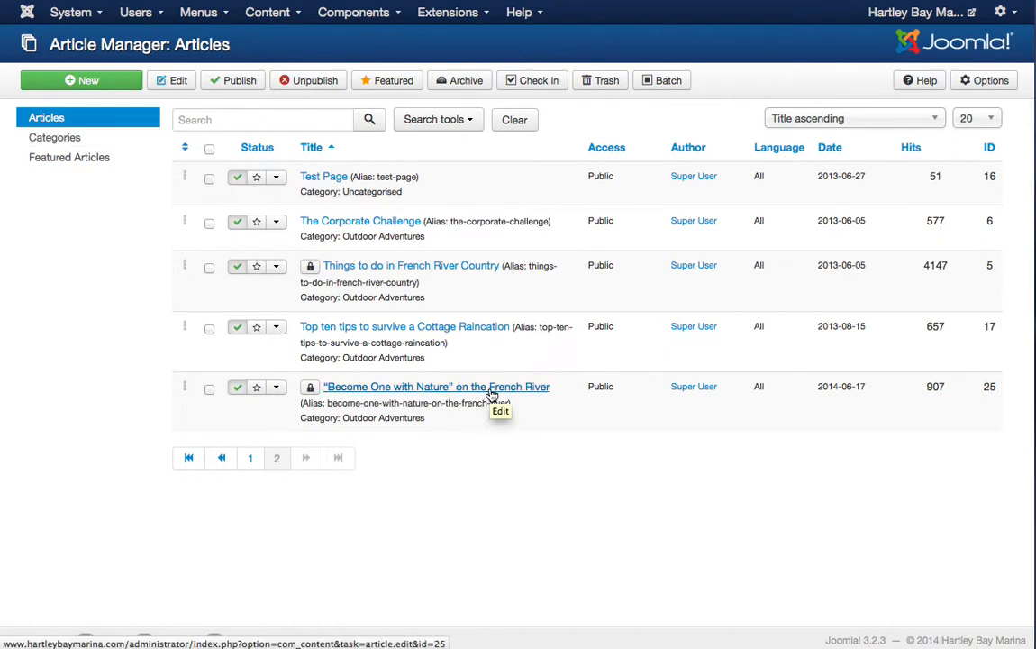
Check in the locked article "Become One with Nature" on the French River and open it for editing.
mouse_move(313, 393)
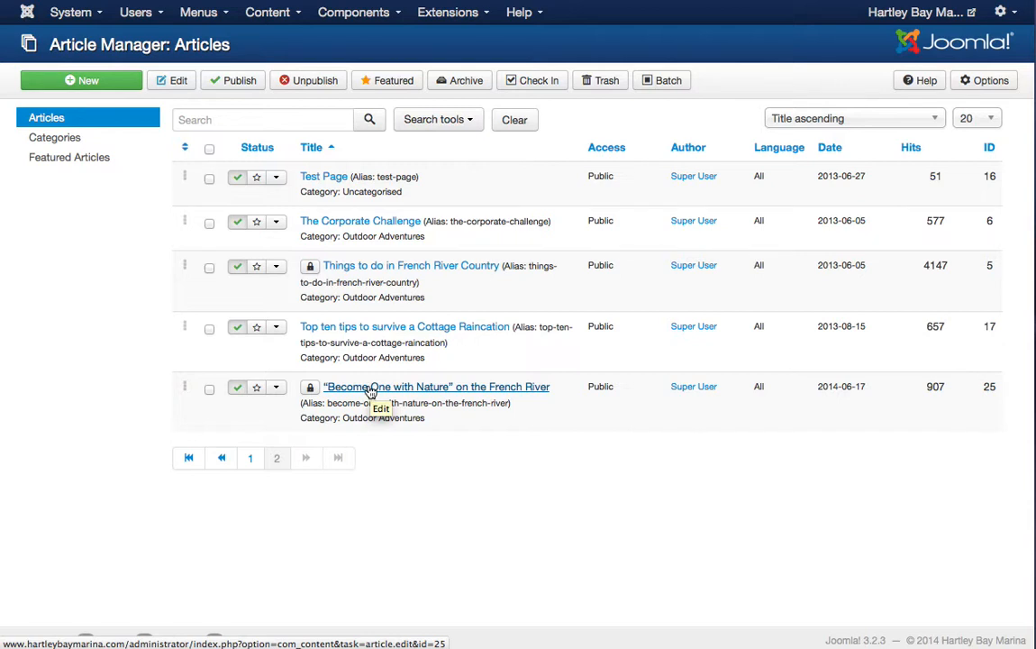
click(311, 390)
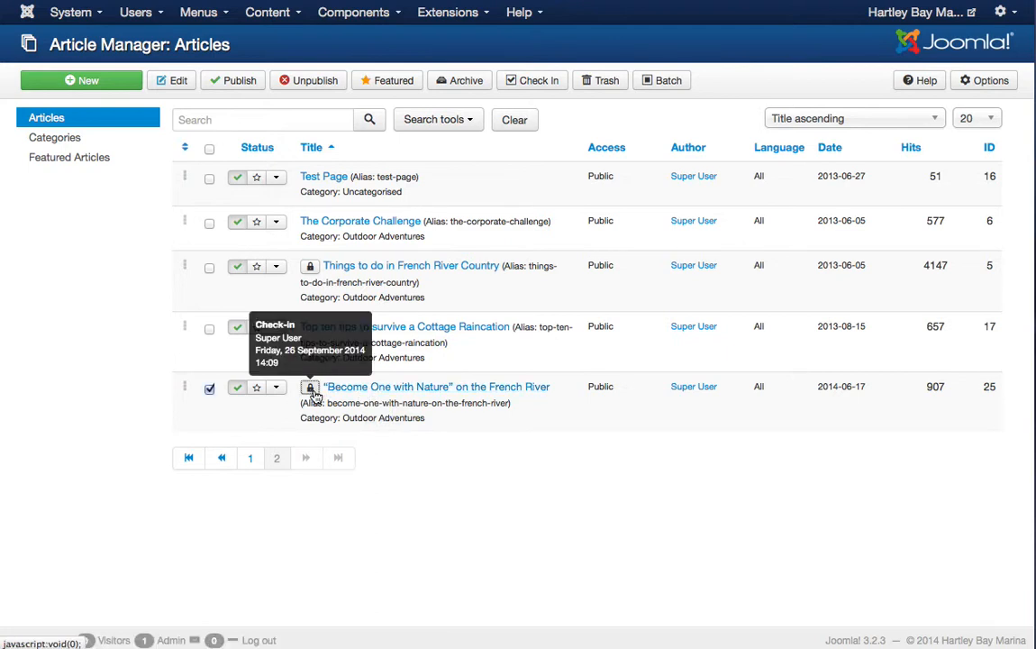
click(312, 390)
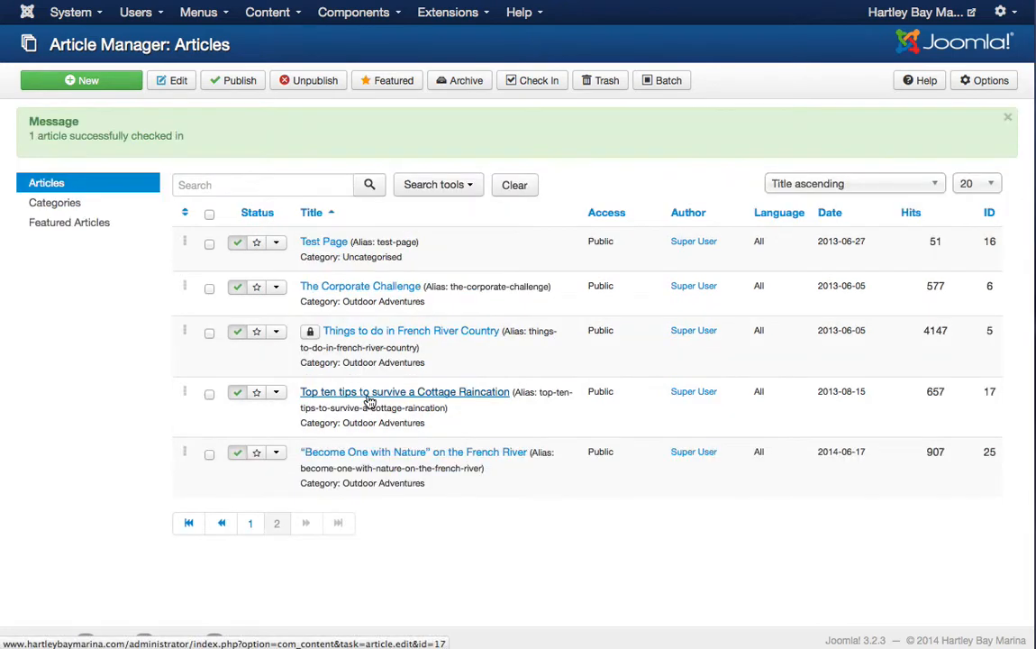
click(339, 457)
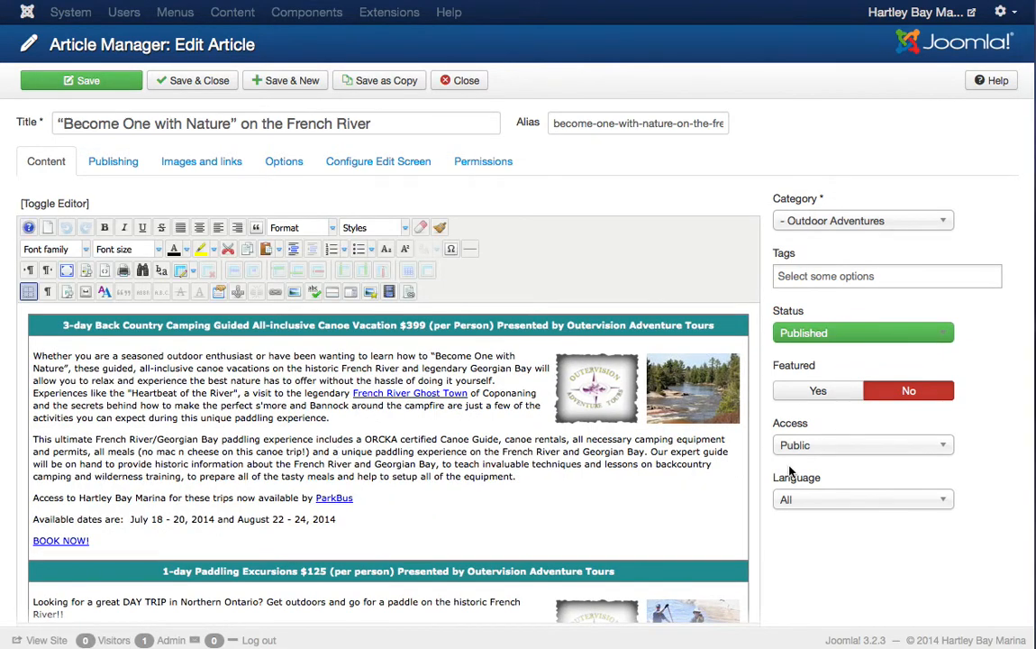
Select the text "View Press Release" in the Paint and Paddle Tour section and open the File Manager for it.
scroll(768, 472, down, 2)
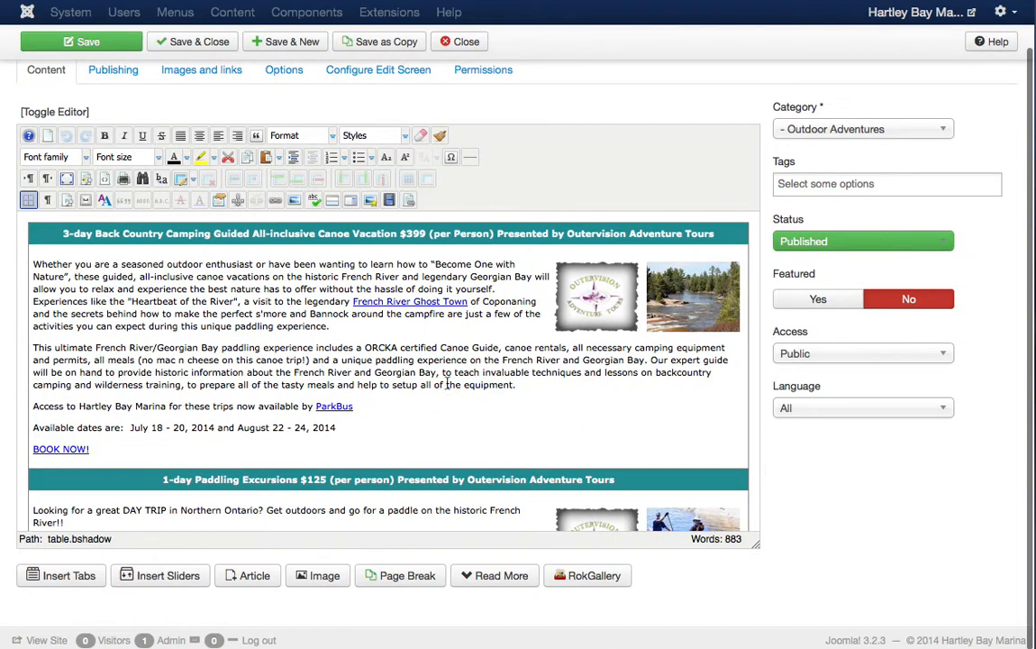
scroll(418, 373, down, 3)
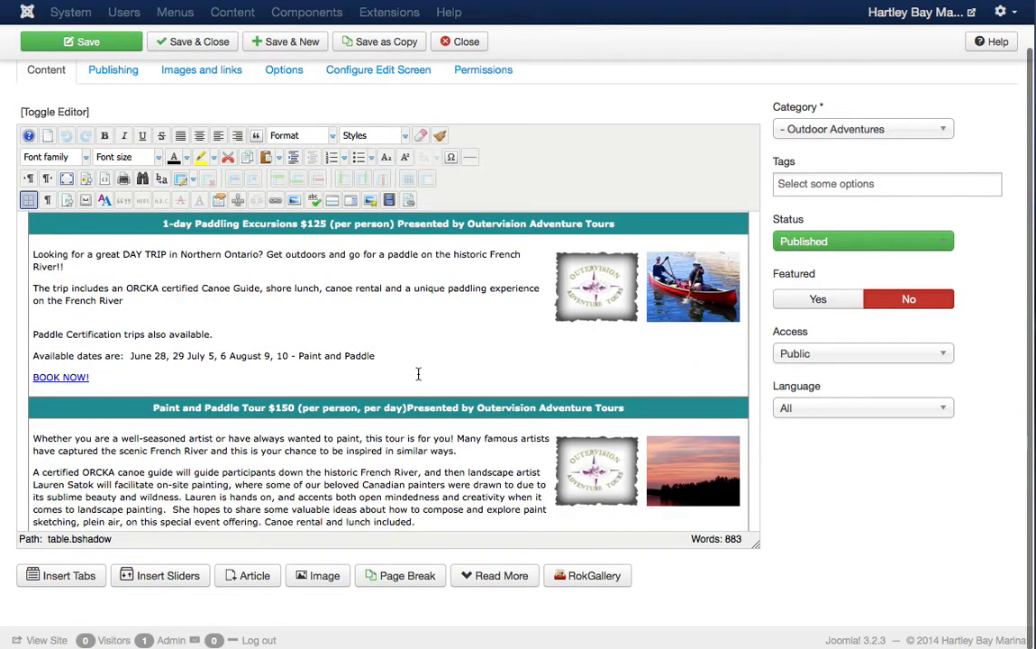
scroll(418, 373, down, 2)
scroll(418, 373, down, 5)
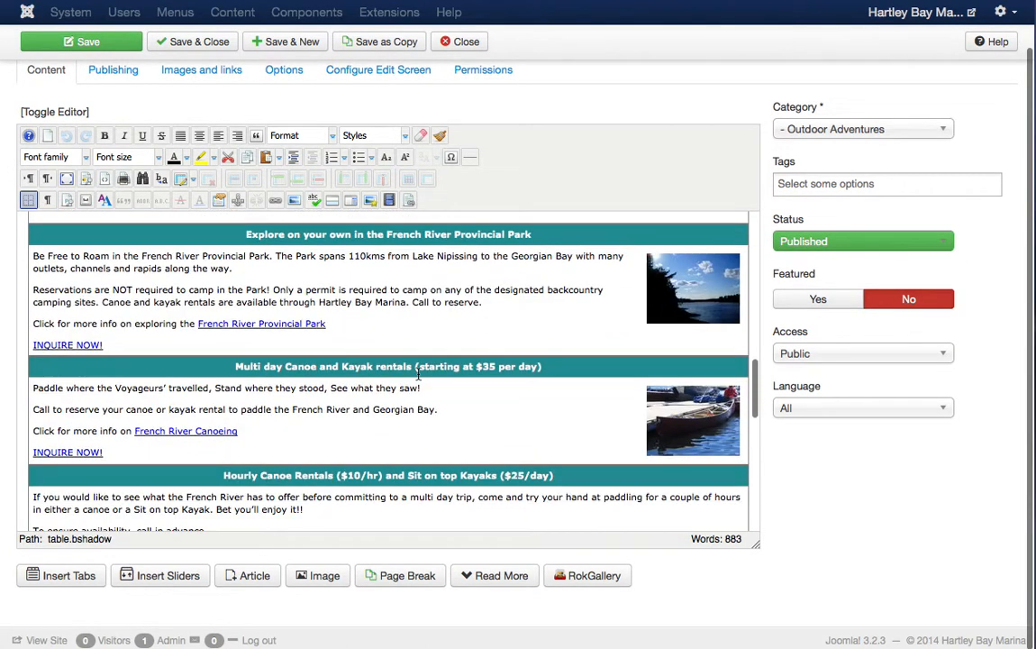
scroll(418, 375, down, 5)
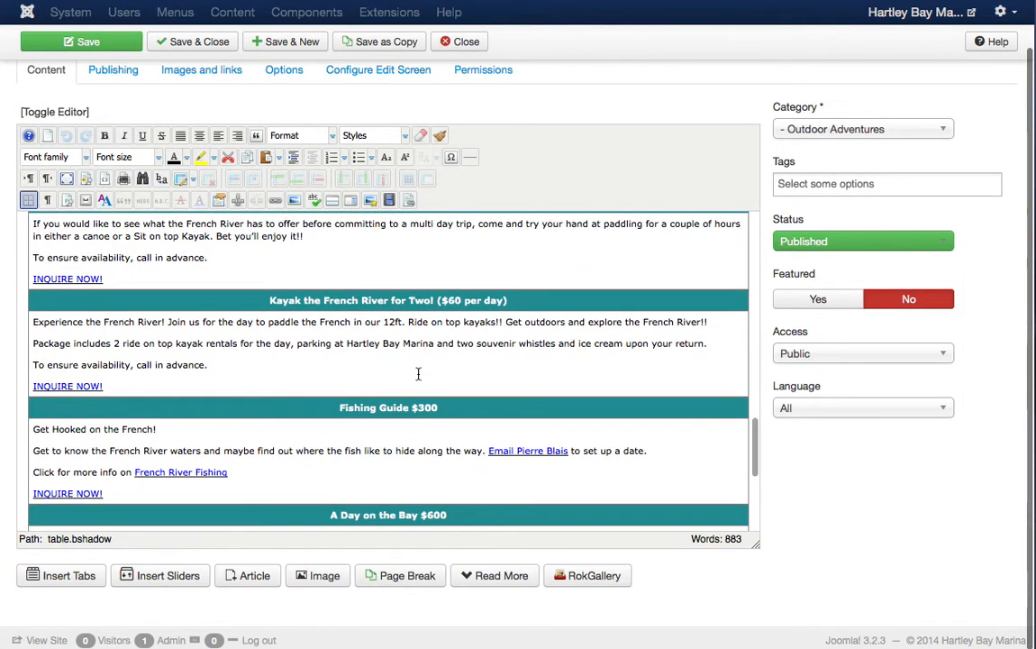
scroll(418, 372, up, 3)
scroll(418, 373, up, 8)
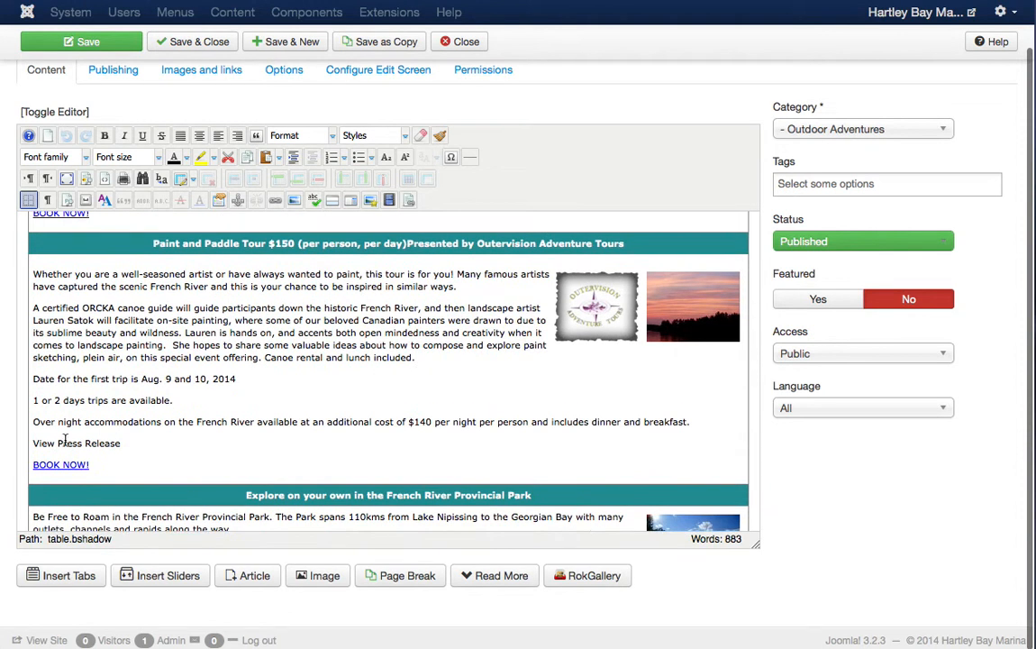
drag(31, 442, 120, 443)
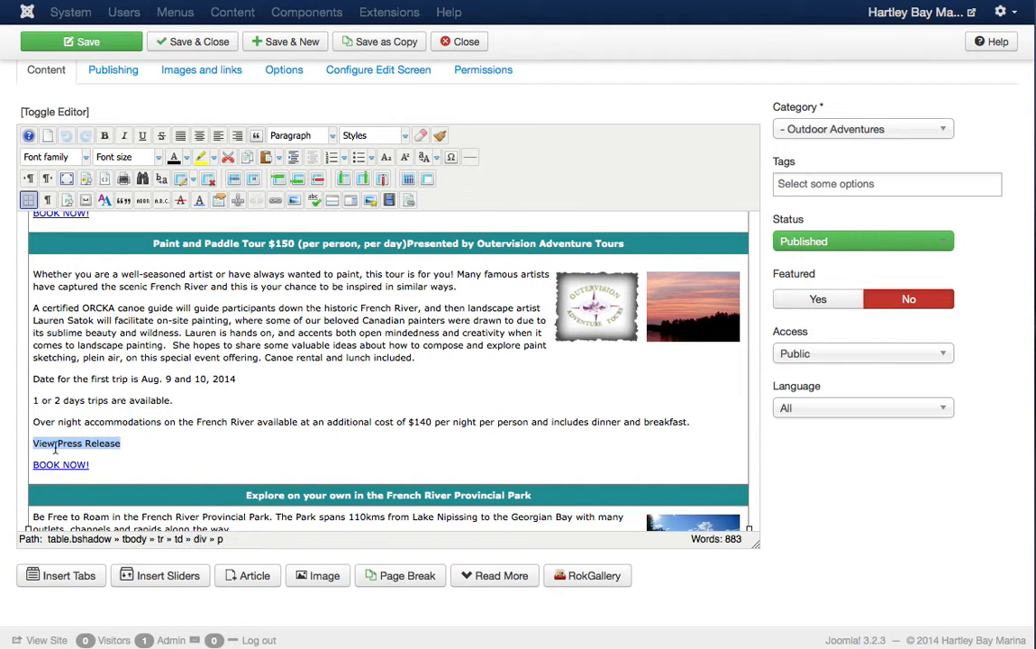
click(408, 200)
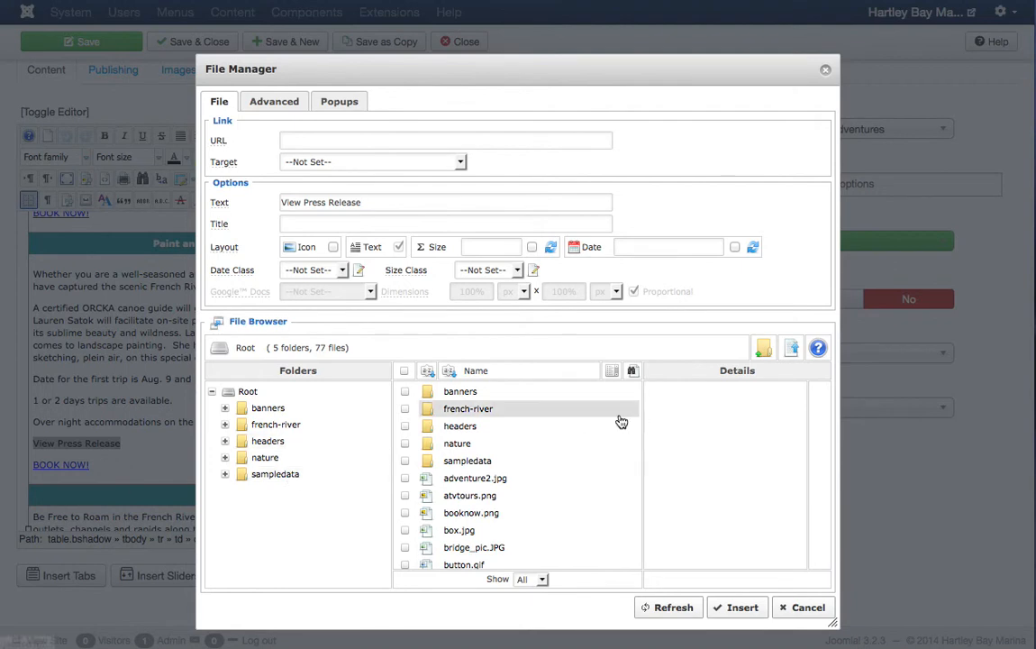
Create a folder named documents in the file browser's Root and open that folder.
click(765, 354)
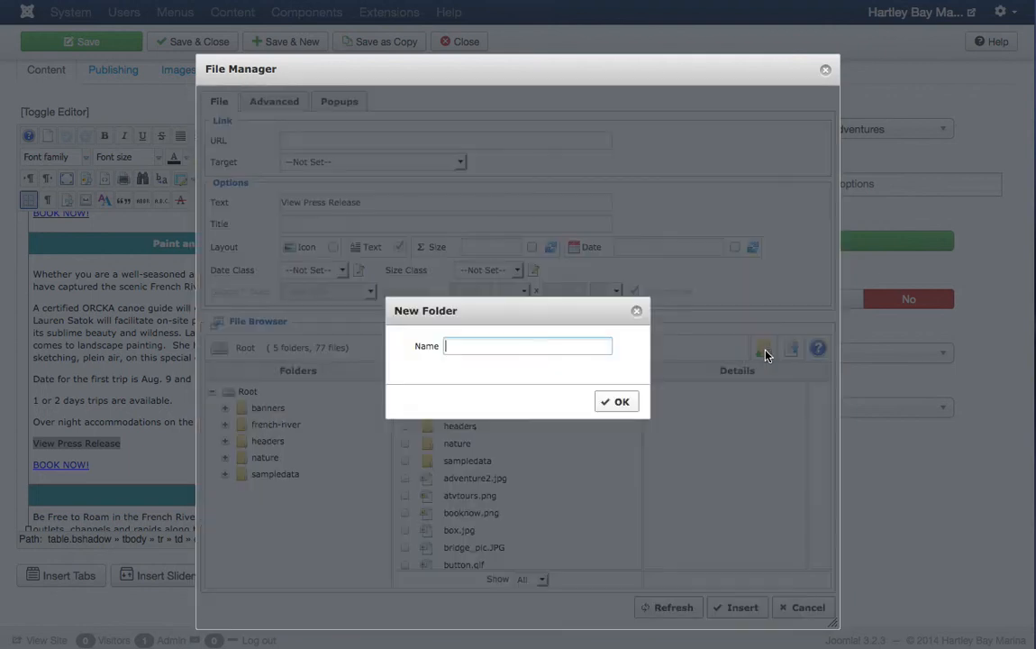
text(documents)
click(624, 402)
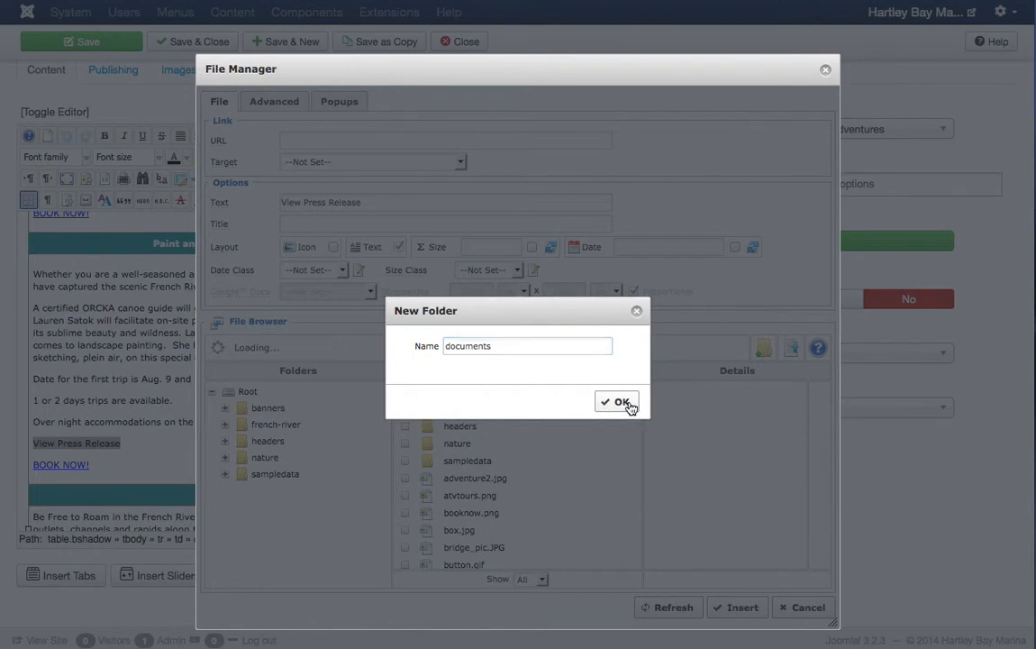
click(630, 406)
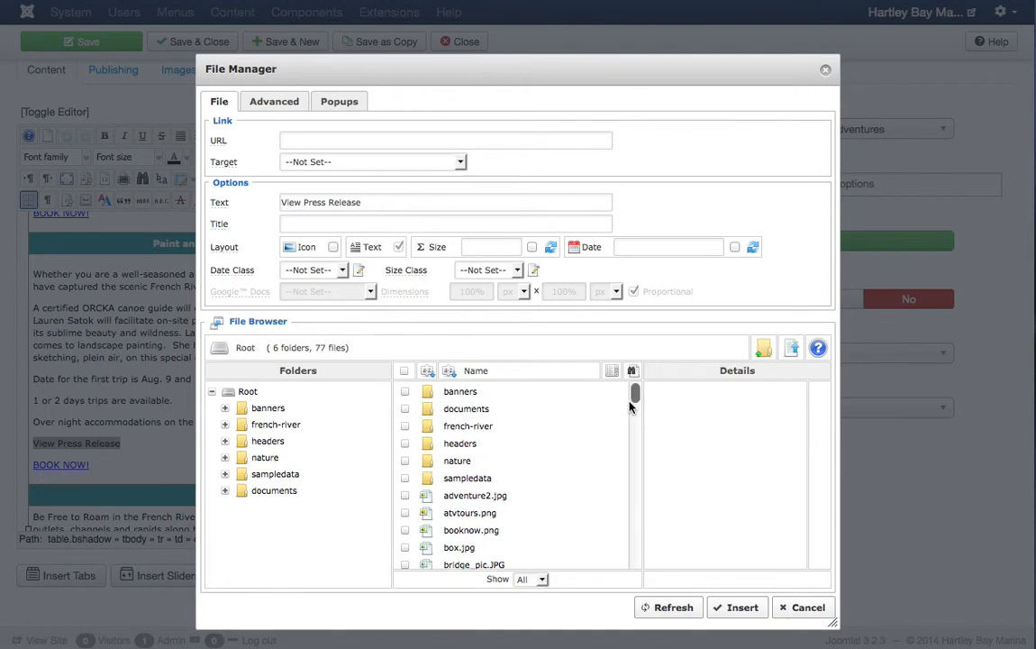
click(461, 414)
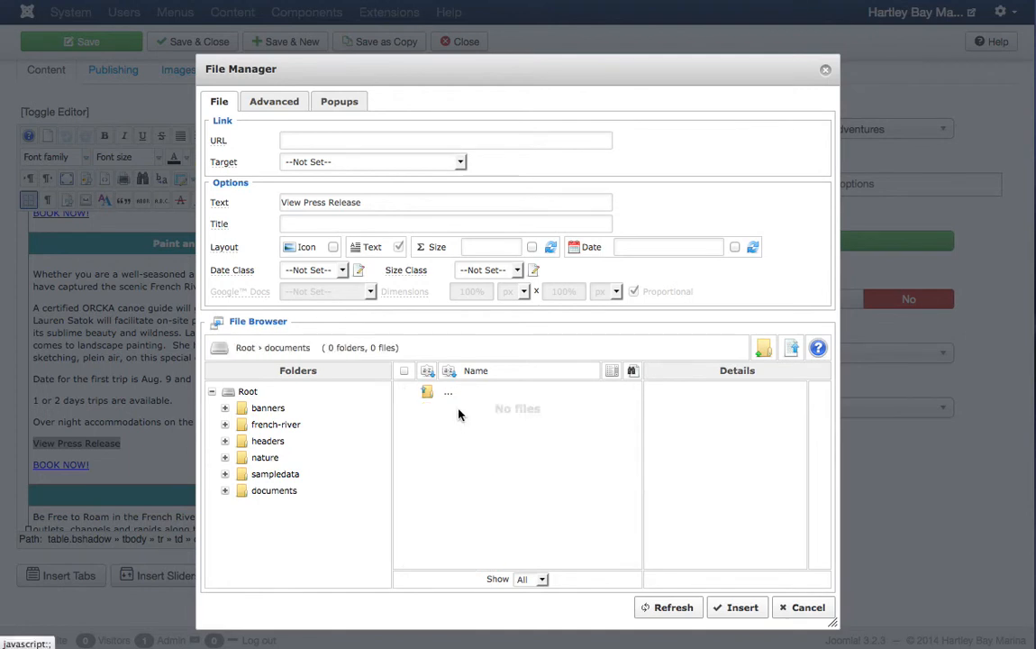
Upload Paint and Paddle press release1.pdf from the Hartley Bay 2014 folder in Client Files to the documents folder.
click(792, 349)
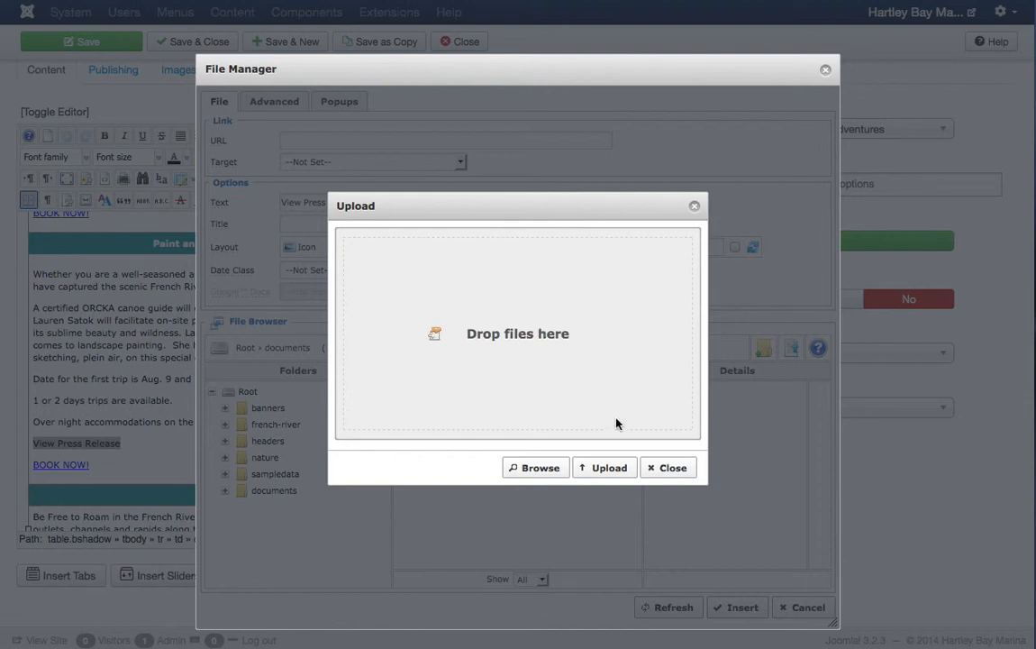
click(537, 471)
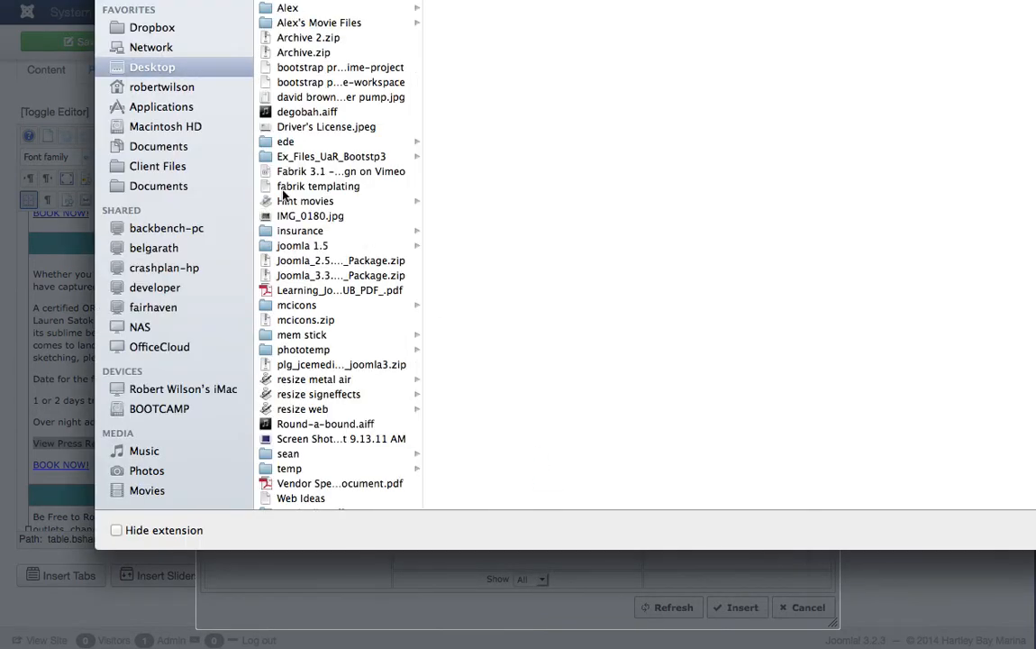
click(168, 166)
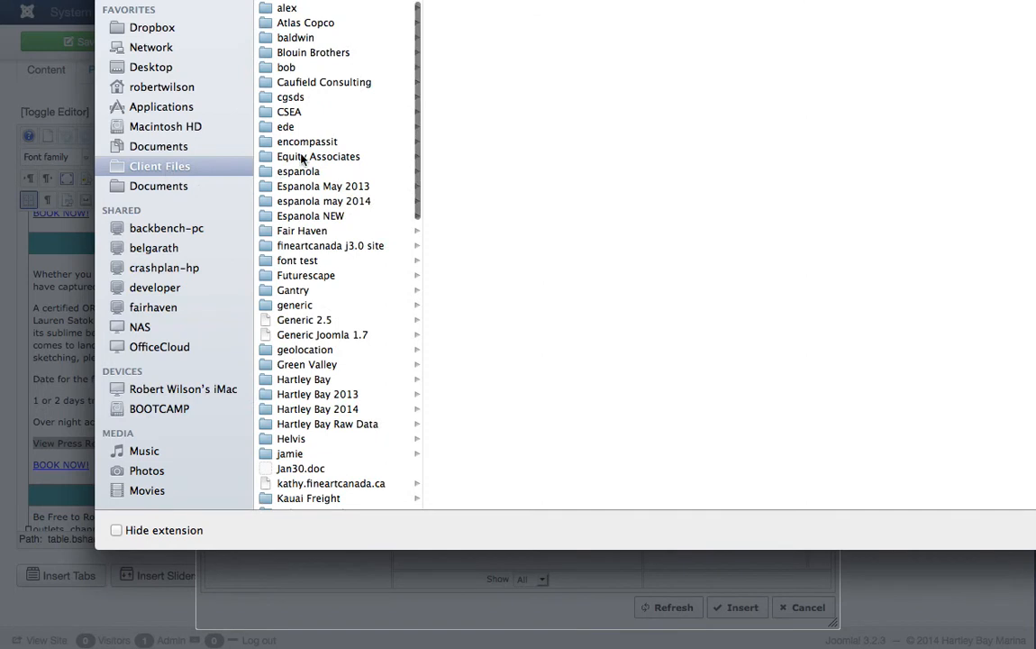
scroll(360, 153, down, 2)
click(324, 353)
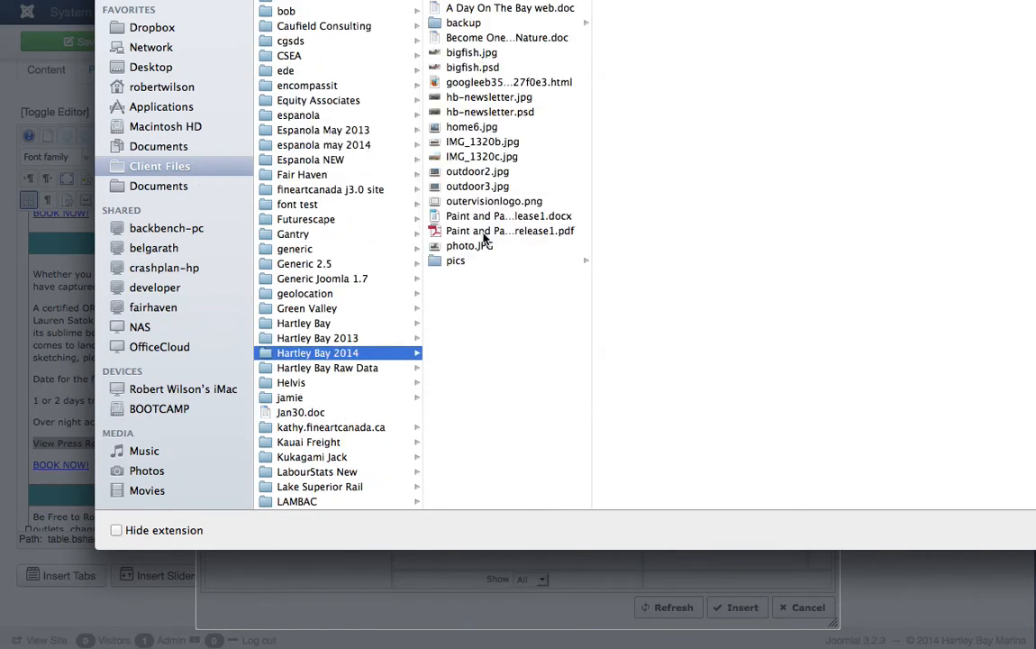
click(484, 233)
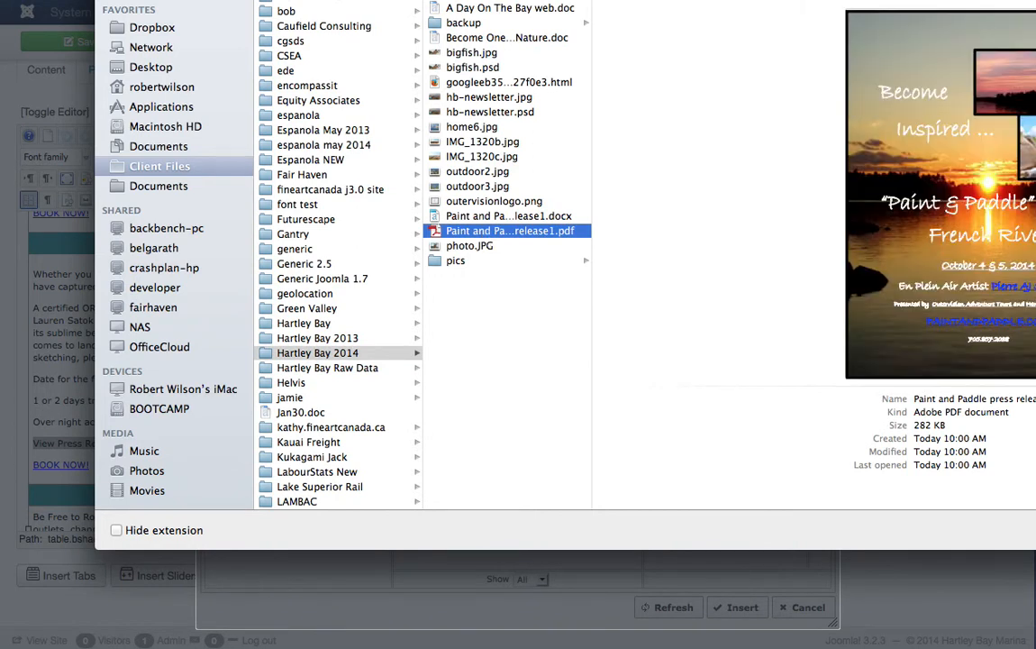
drag(1035, 465, 958, 466)
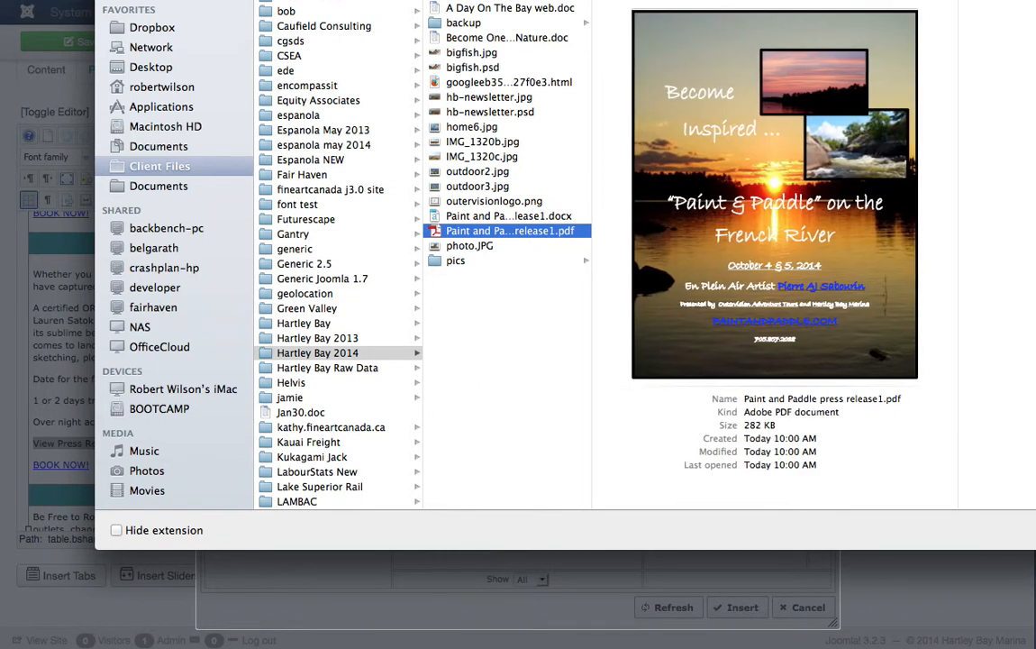
drag(1034, 507, 939, 506)
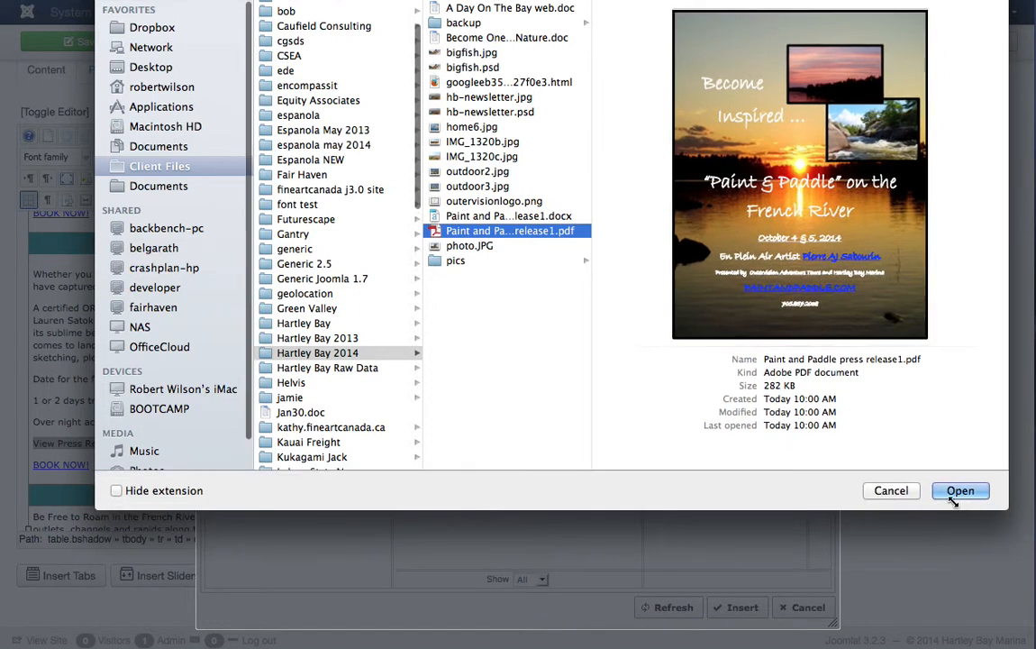
click(960, 491)
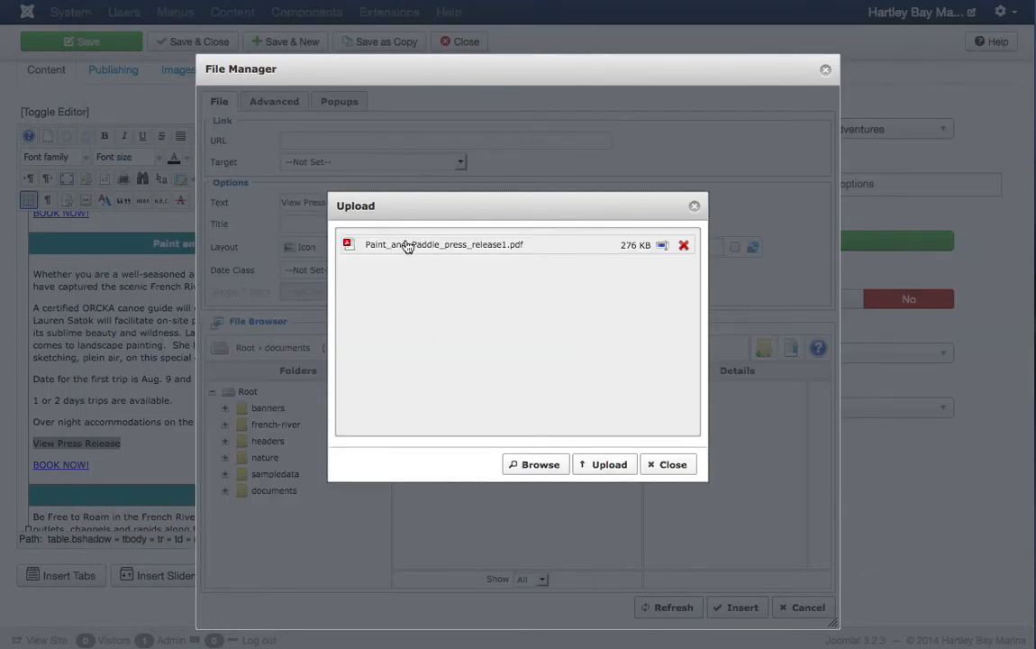
click(617, 472)
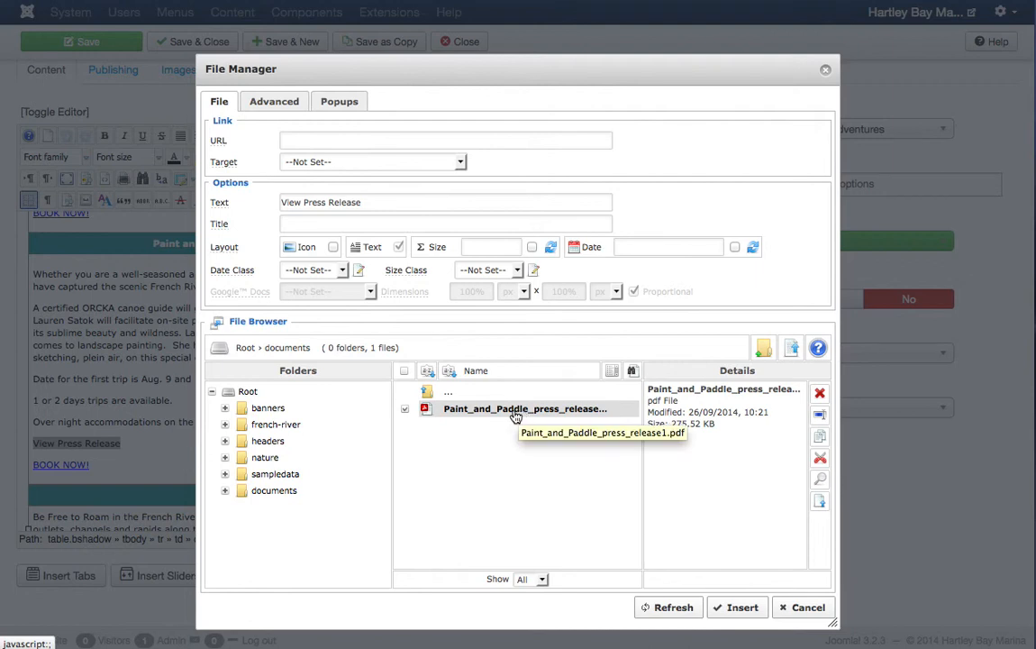
Insert a link to the uploaded PDF, keeping the text "View Press Release" and enabling the file icon, and save the article.
click(515, 413)
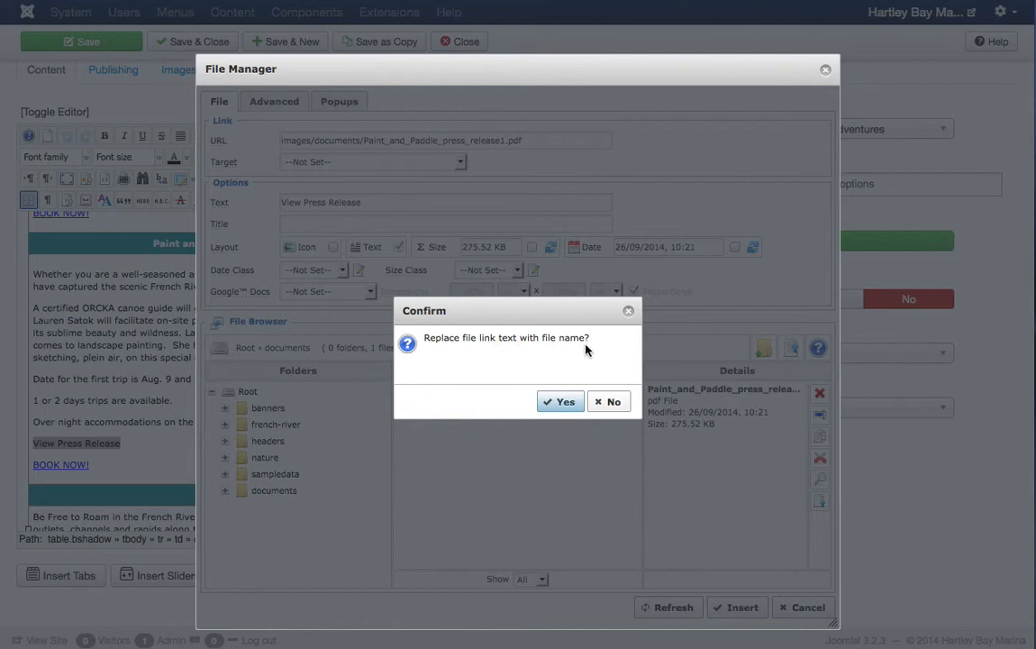
click(612, 403)
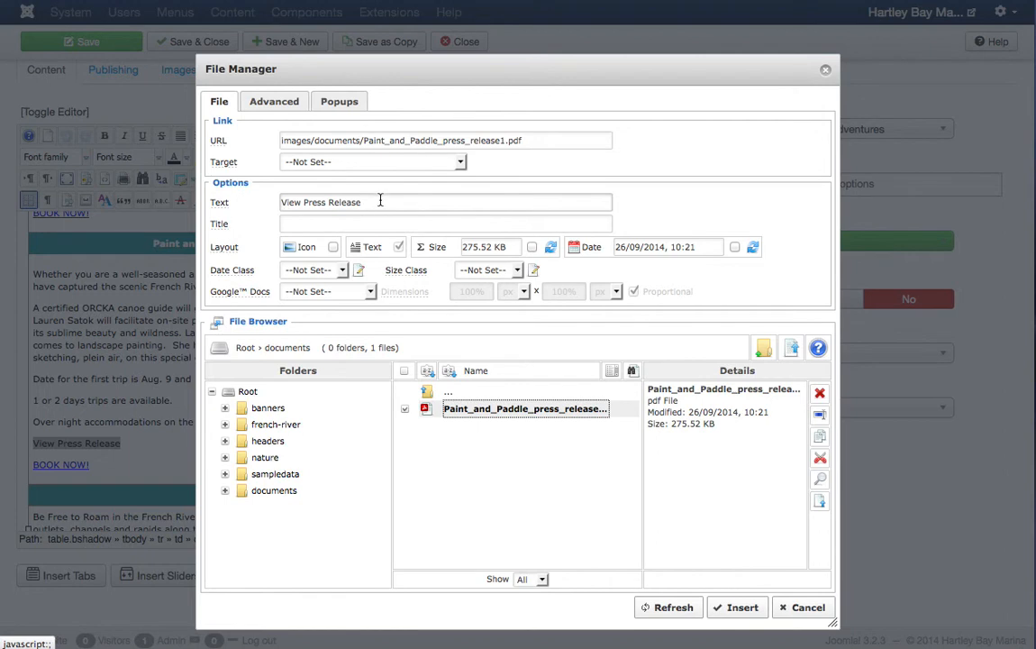
click(332, 247)
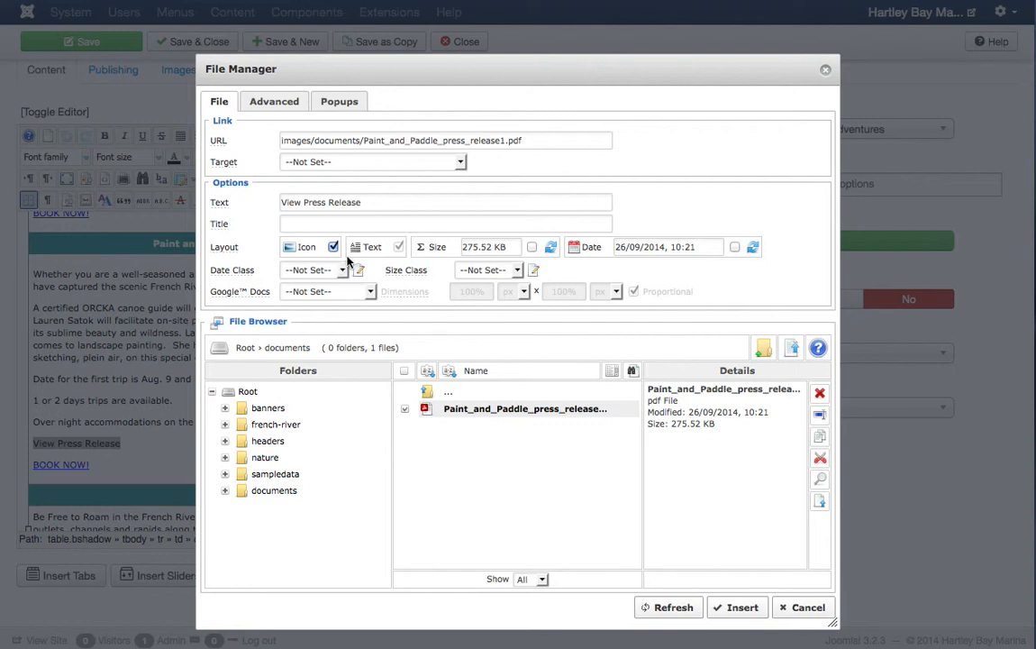
click(741, 608)
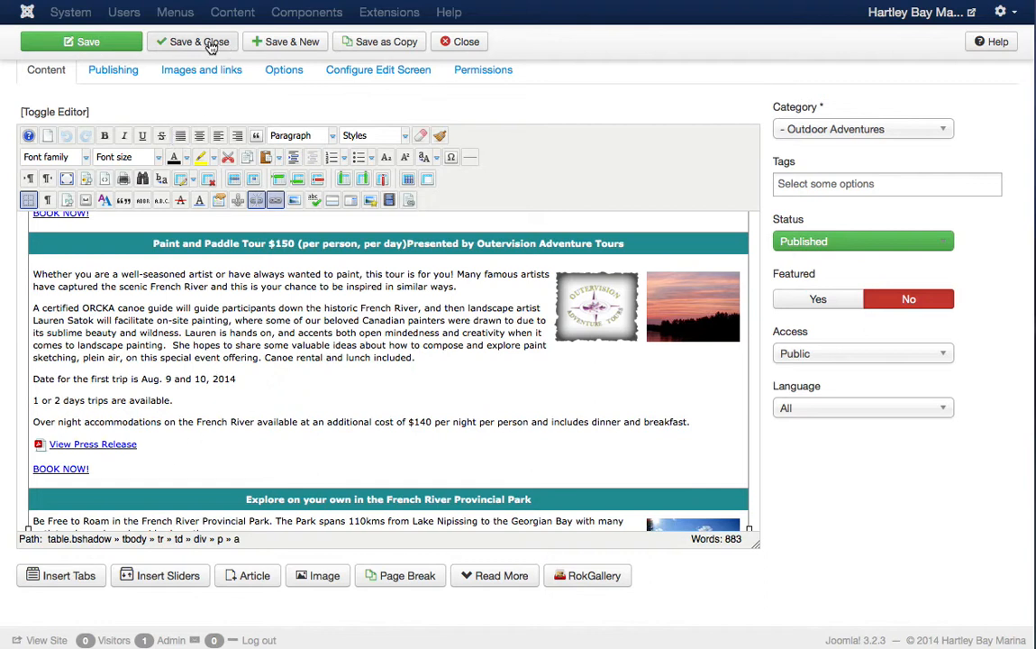
click(101, 43)
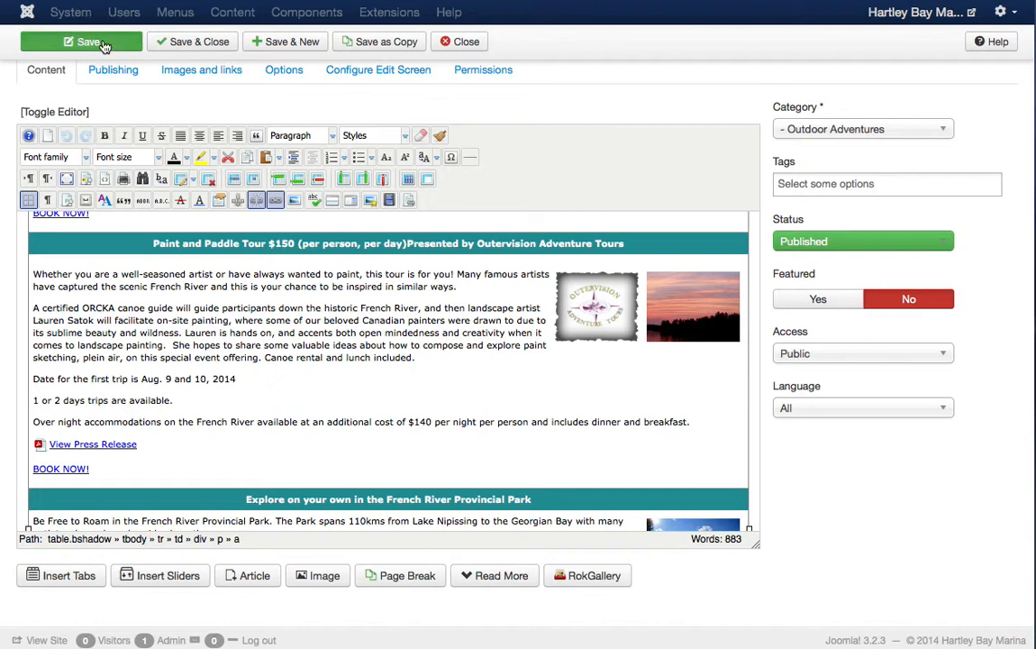